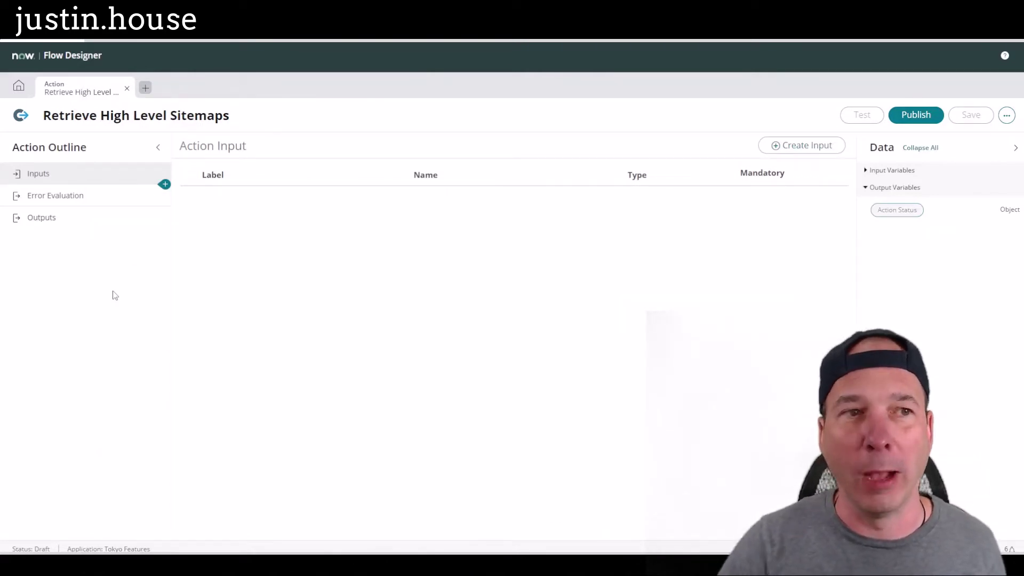
# Step: Add a REST step to the action
pyautogui.click(164, 184)
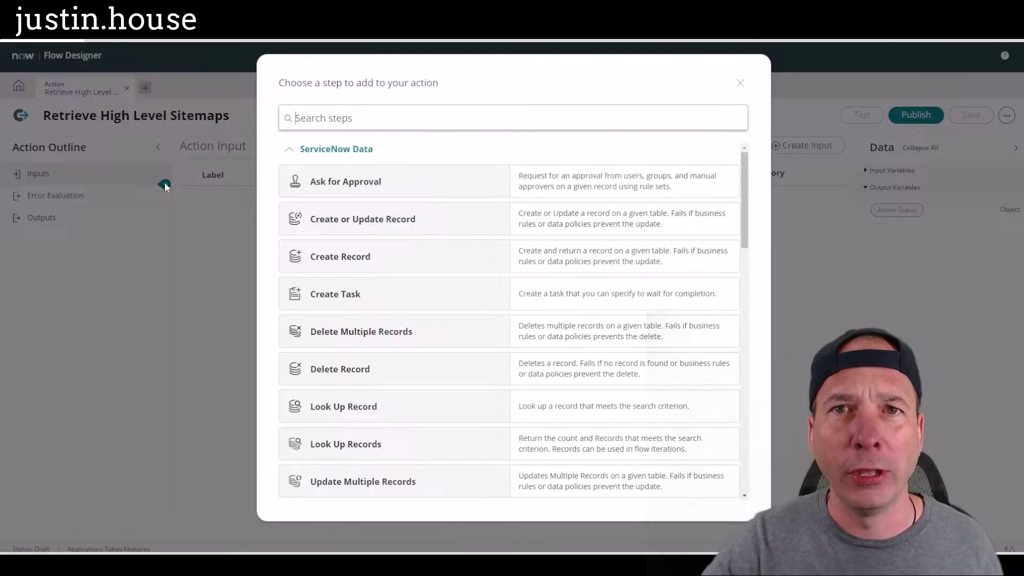
pyautogui.scroll(-10, 371, 411)
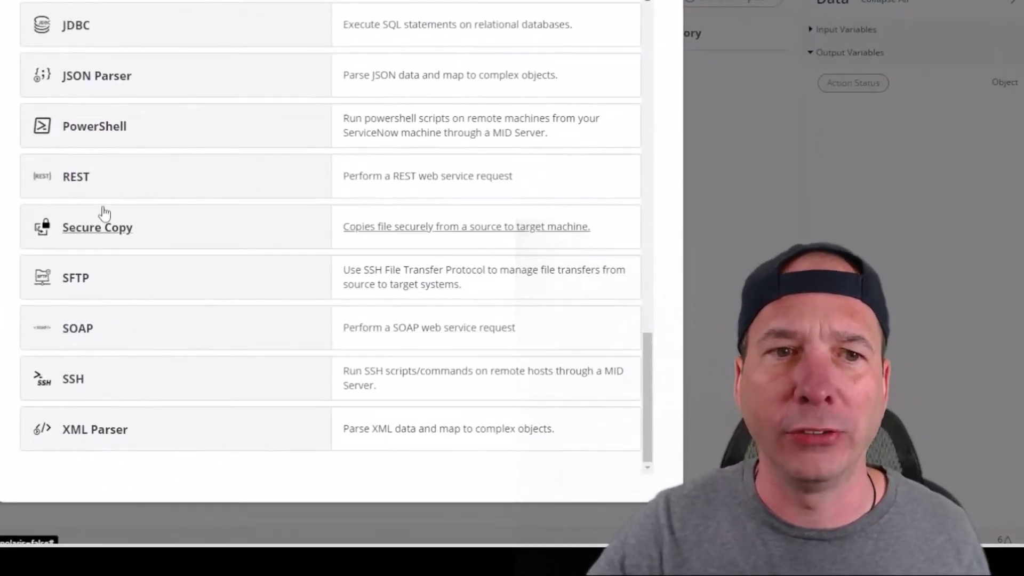
pyautogui.click(103, 179)
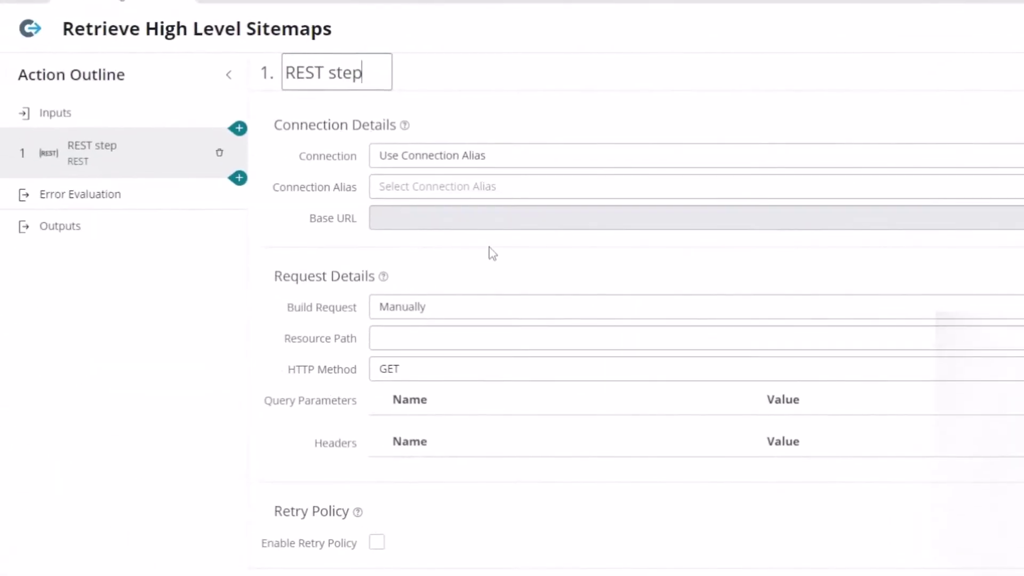
pyautogui.click(467, 160)
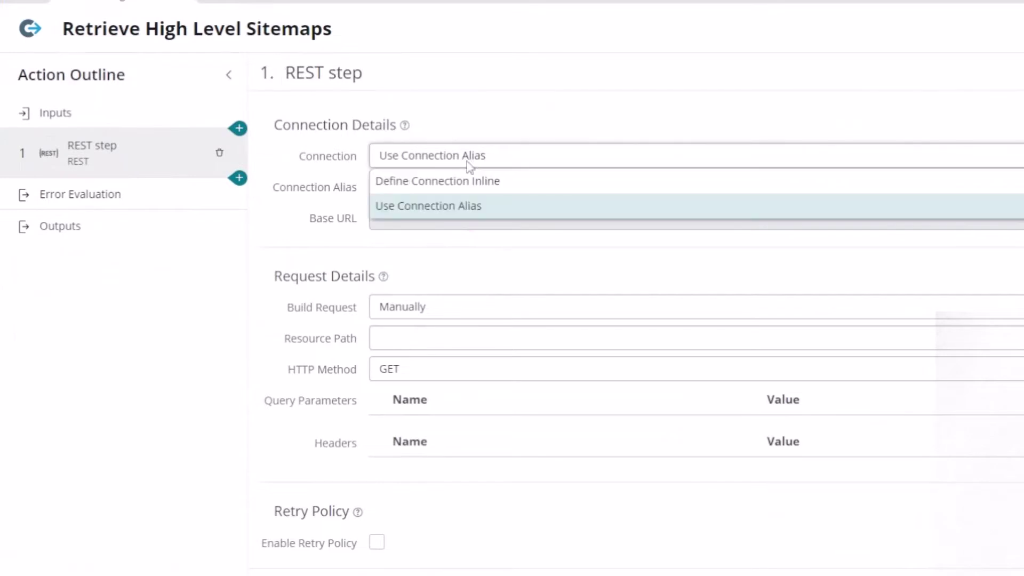
pyautogui.press('Return')
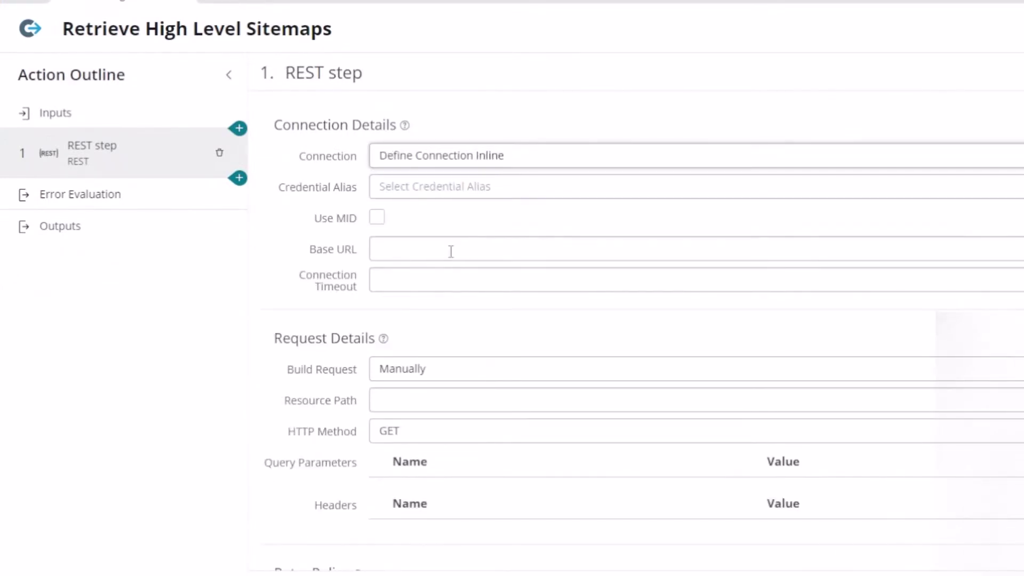
pyautogui.click(446, 245)
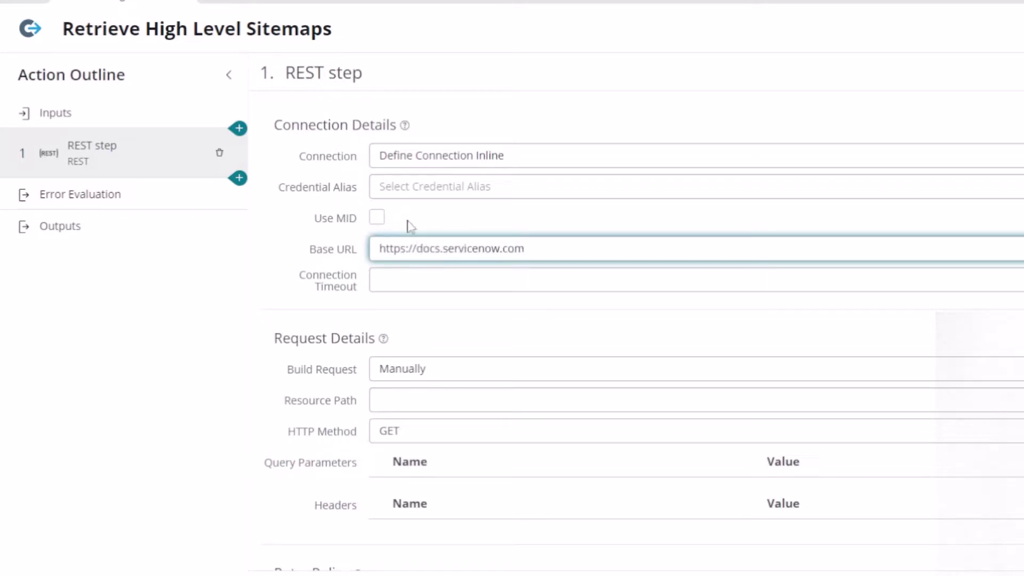
pyautogui.press('Tab')
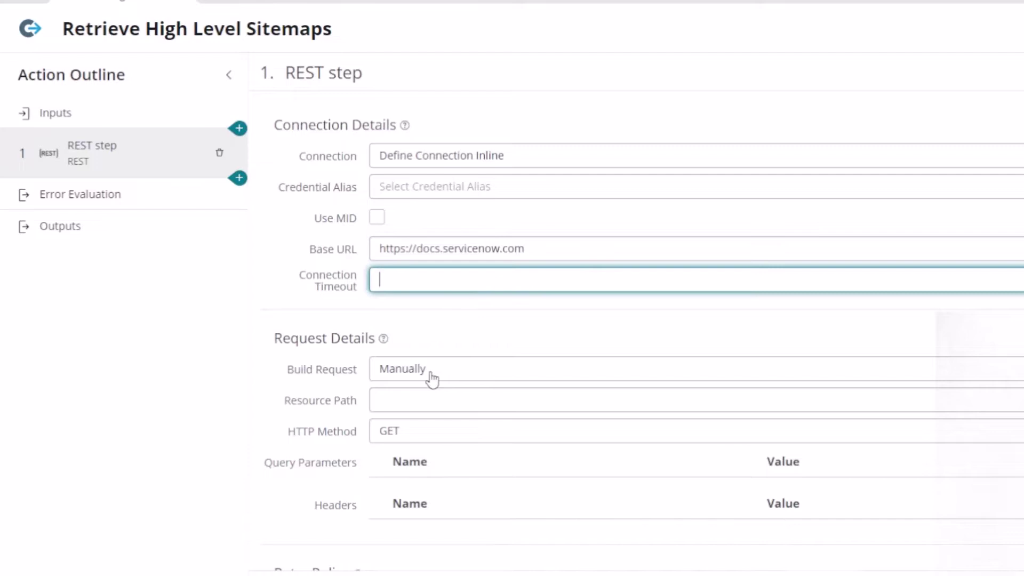
pyautogui.click(405, 406)
pyautogui.write('/sitemap.xml')
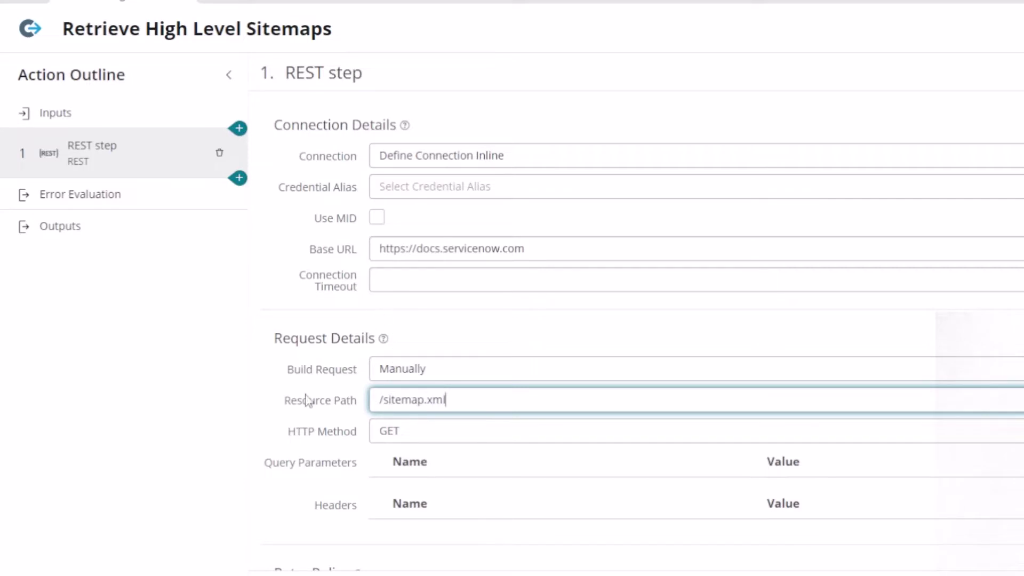
pyautogui.scroll(-2, 374, 373)
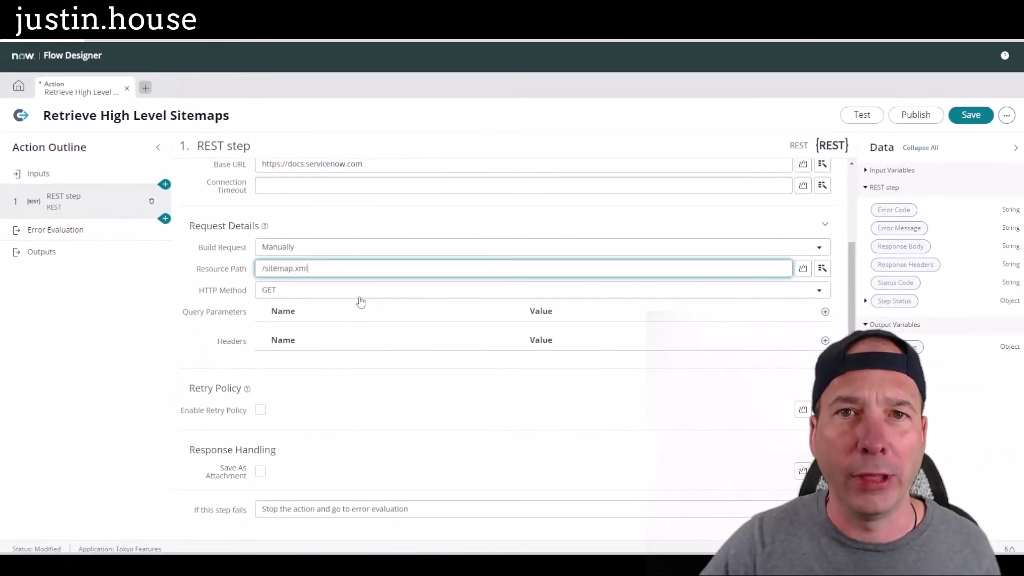
# Step: Run a test of the action and open its execution details
pyautogui.click(862, 116)
pyautogui.click(724, 197)
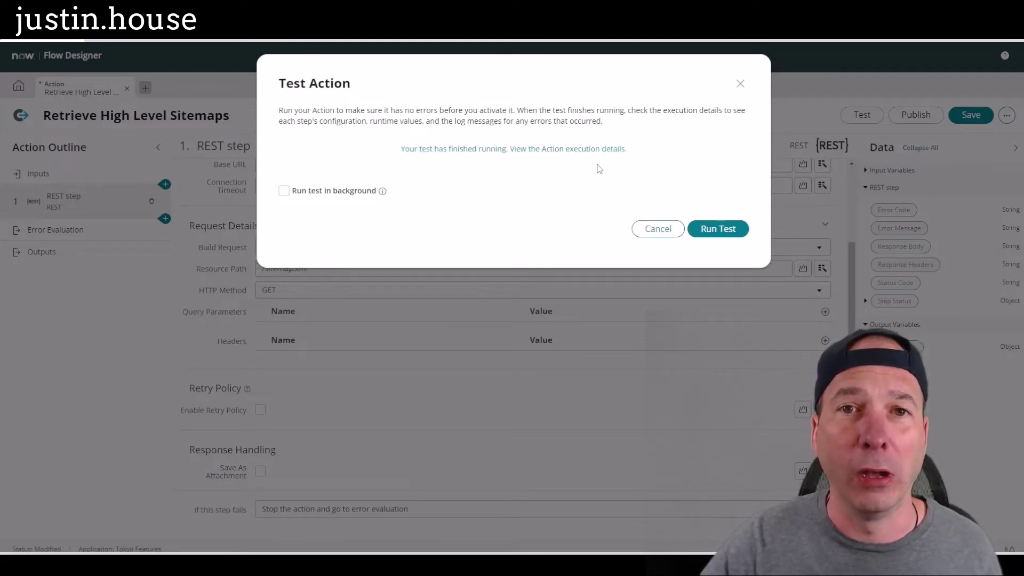
pyautogui.click(570, 155)
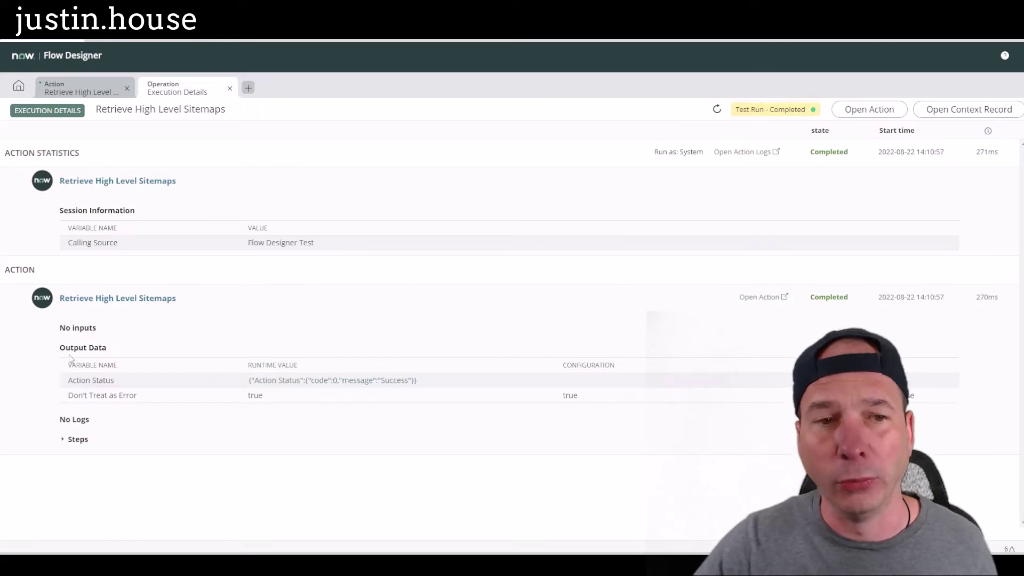
# Step: Expand the executed steps and review the REST step's sitemap-index XML response body
pyautogui.click(62, 440)
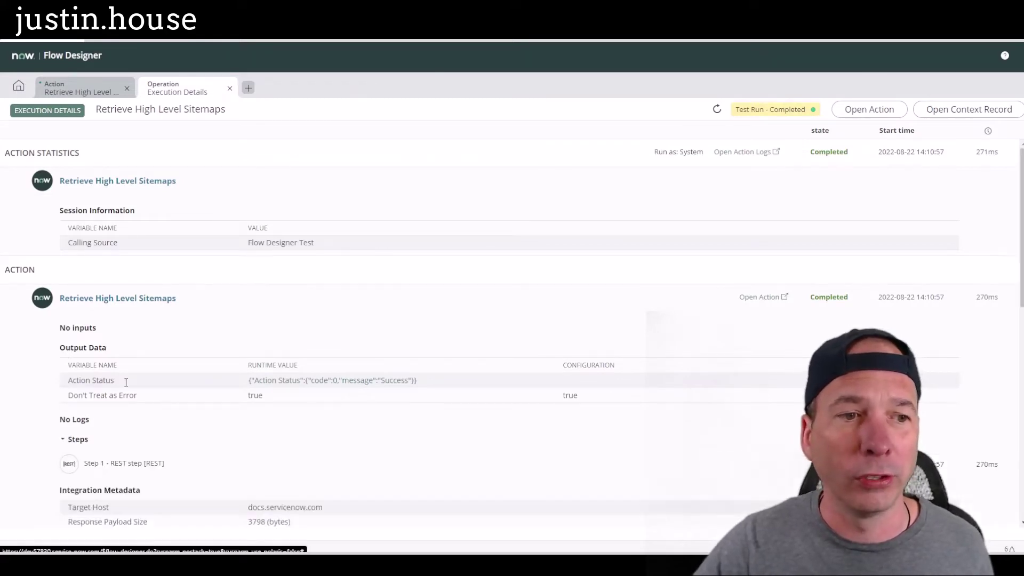
pyautogui.scroll(-8, 126, 380)
pyautogui.scroll(-5, 160, 405)
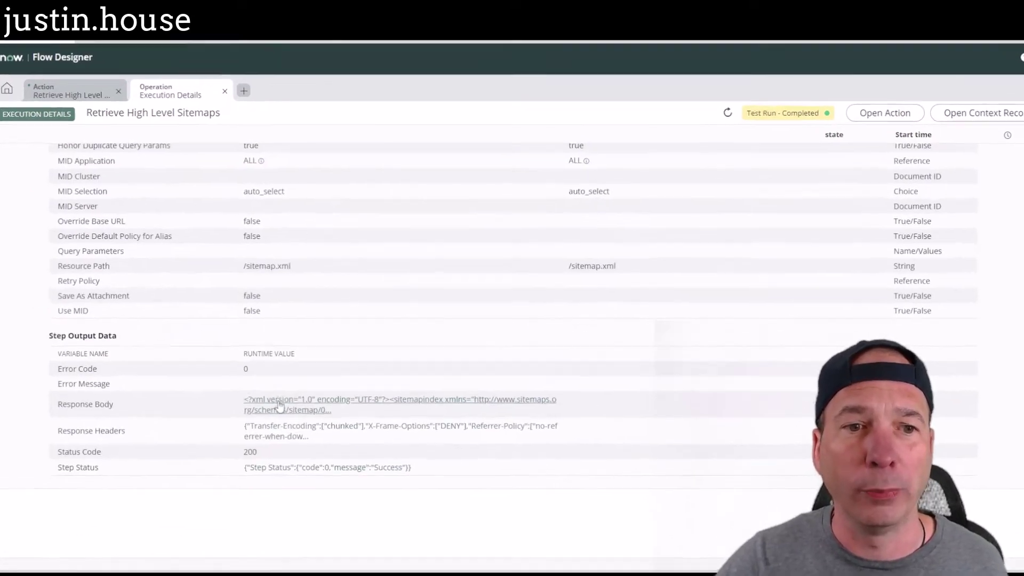
pyautogui.click(281, 397)
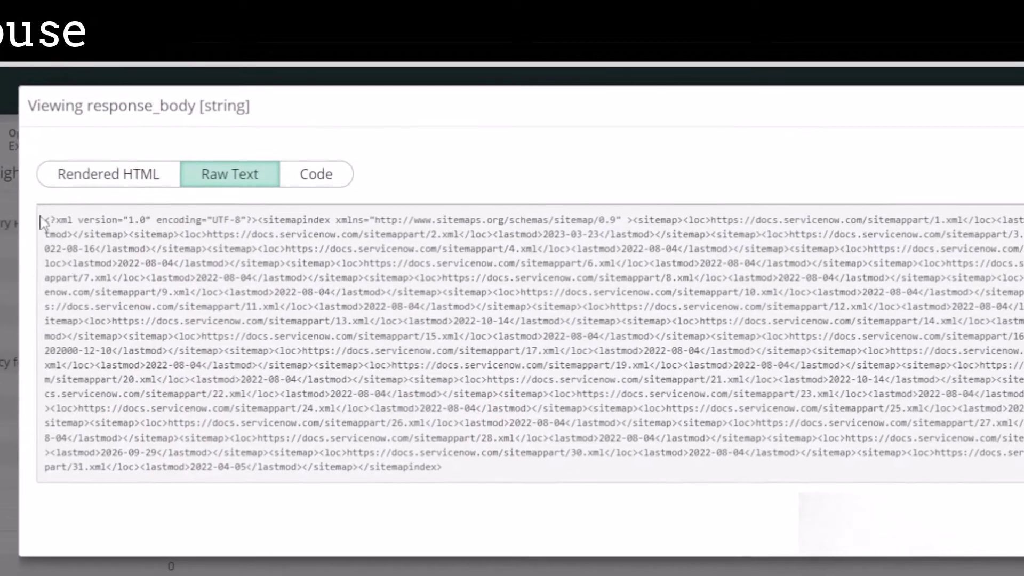
pyautogui.moveTo(42, 221); pyautogui.dragTo(516, 472)
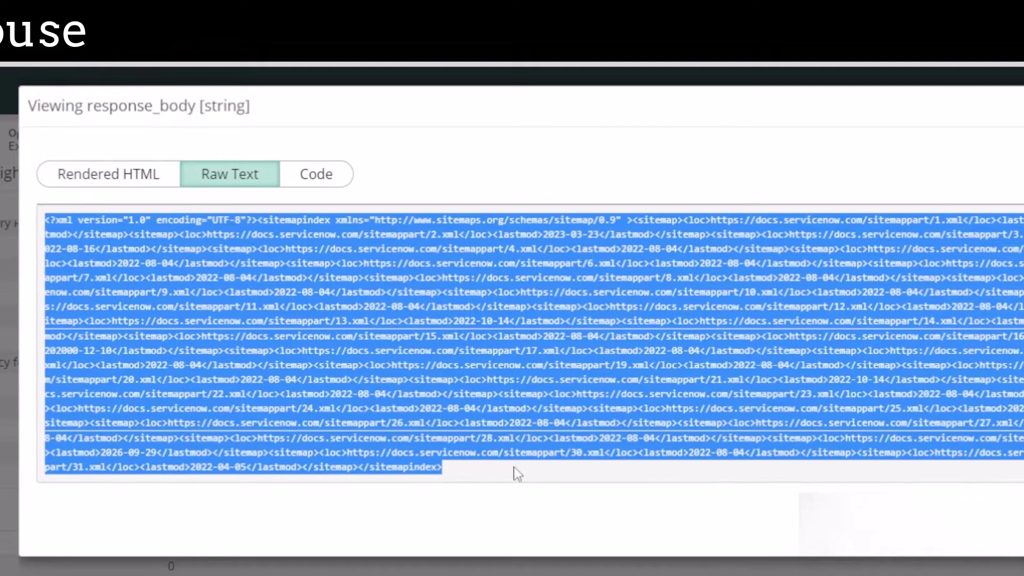
pyautogui.click(513, 466)
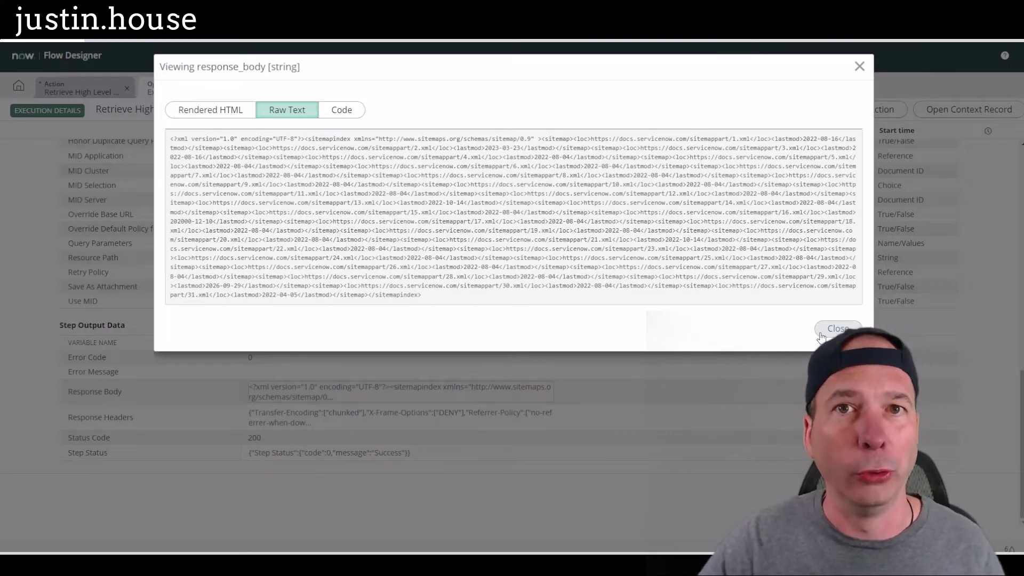
pyautogui.click(822, 334)
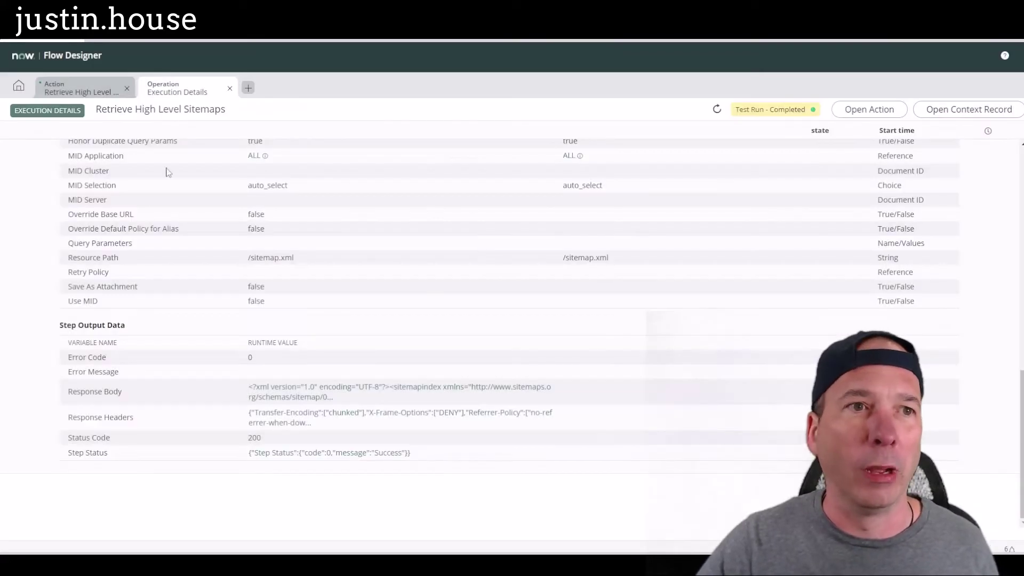
# Step: Close the test results and add an XML Parser step after the REST step
pyautogui.click(229, 88)
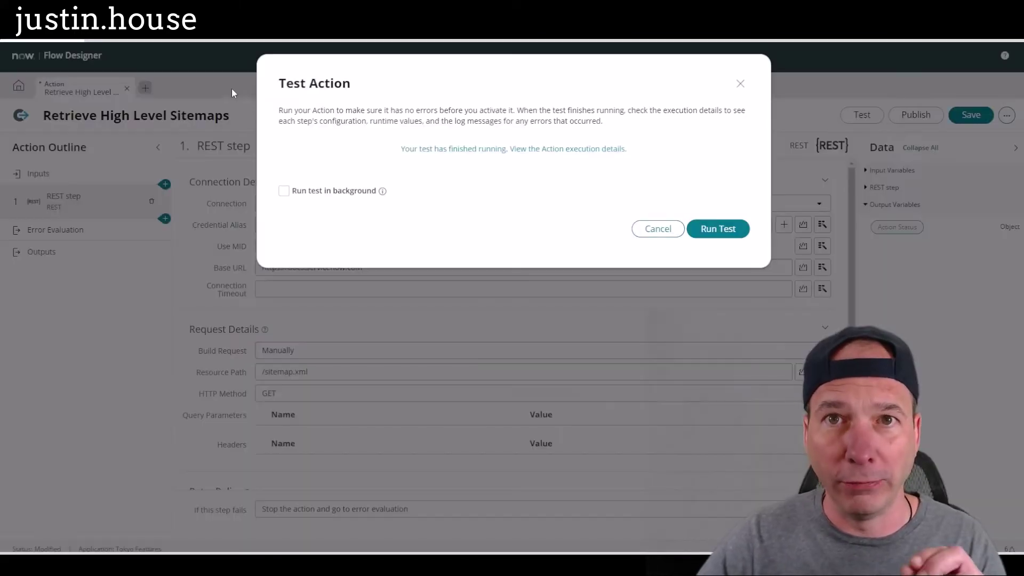
pyautogui.click(658, 229)
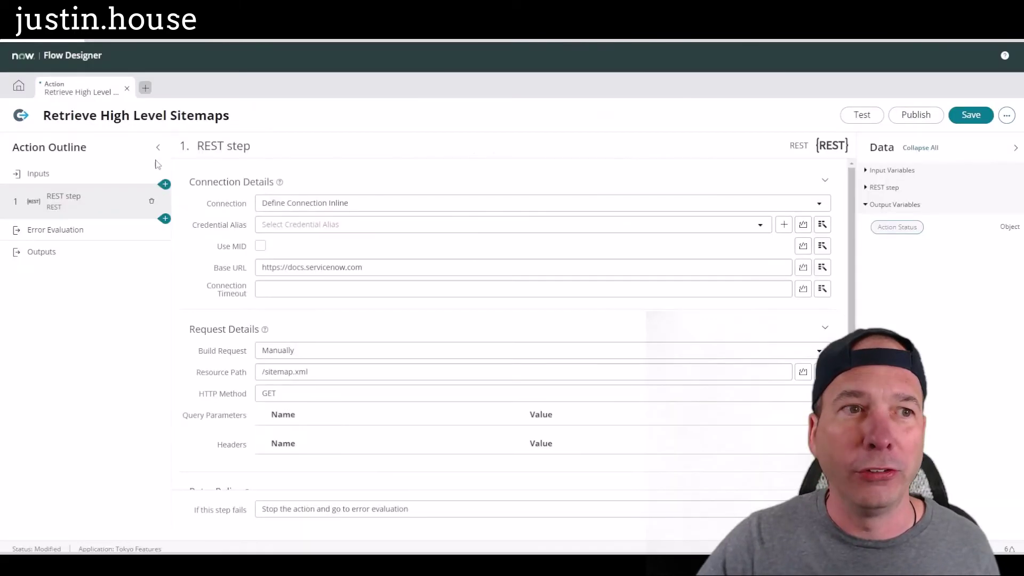
pyautogui.click(165, 219)
pyautogui.scroll(-10, 505, 320)
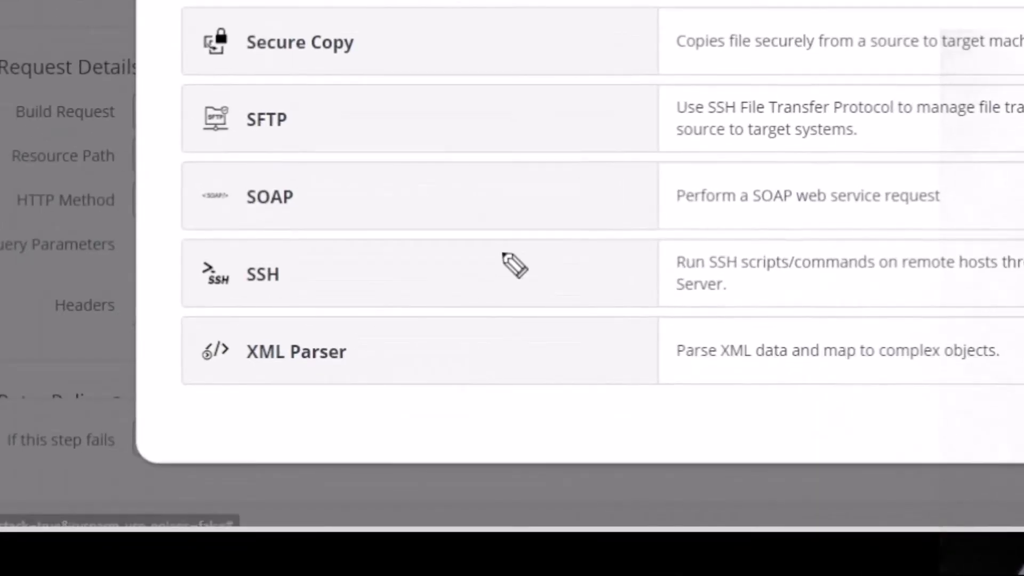
pyautogui.moveTo(504, 252); pyautogui.dragTo(342, 315)
pyautogui.moveTo(323, 261)
pyautogui.mouseDown()
pyautogui.moveTo(336, 318)
pyautogui.moveTo(381, 303)
pyautogui.mouseUp()
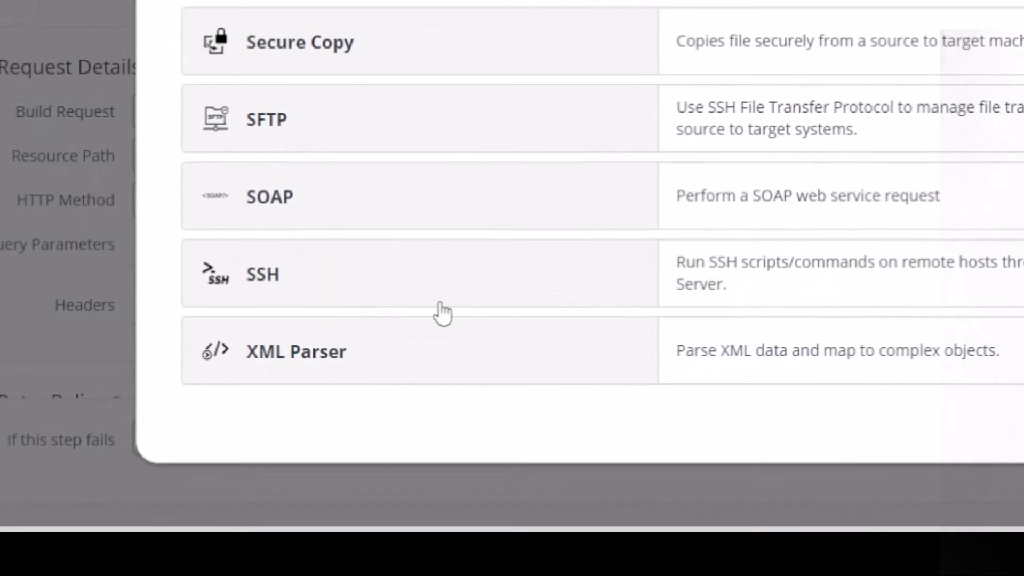
pyautogui.click(368, 358)
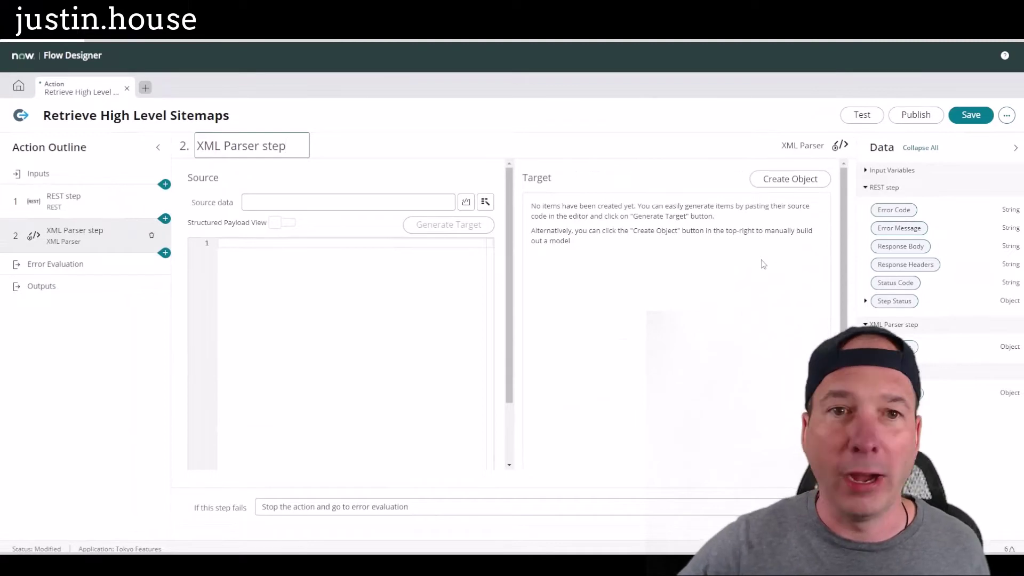
# Step: Feed the REST Response Body to the parser and generate its structure from sample sitemap XML
pyautogui.moveTo(254, 175)
pyautogui.mouseDown()
pyautogui.moveTo(201, 187)
pyautogui.moveTo(254, 220)
pyautogui.moveTo(243, 186)
pyautogui.mouseUp()
pyautogui.moveTo(696, 195)
pyautogui.mouseDown()
pyautogui.moveTo(825, 155)
pyautogui.moveTo(799, 129)
pyautogui.moveTo(808, 171)
pyautogui.mouseUp()
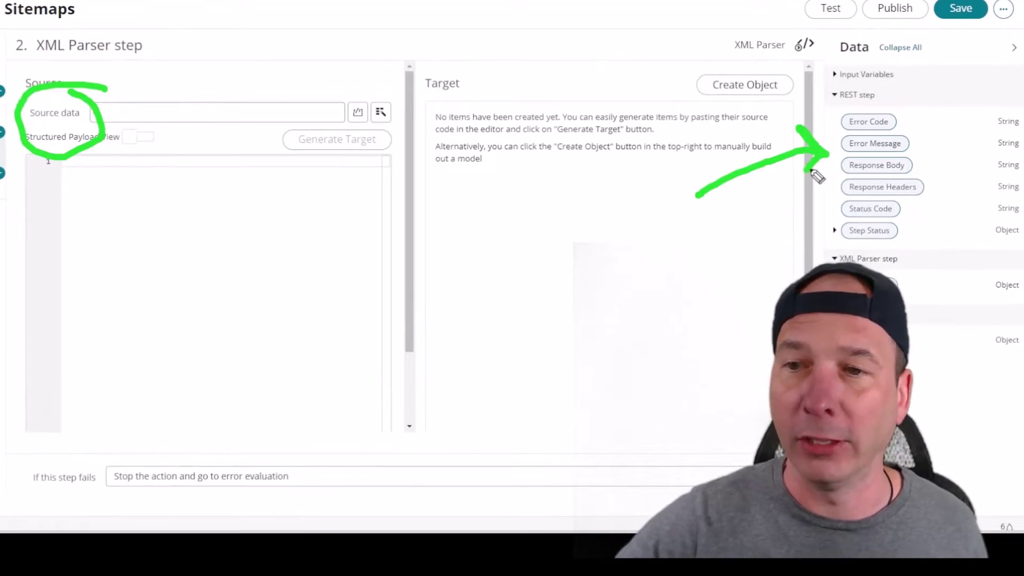
pyautogui.moveTo(876, 166); pyautogui.dragTo(249, 117)
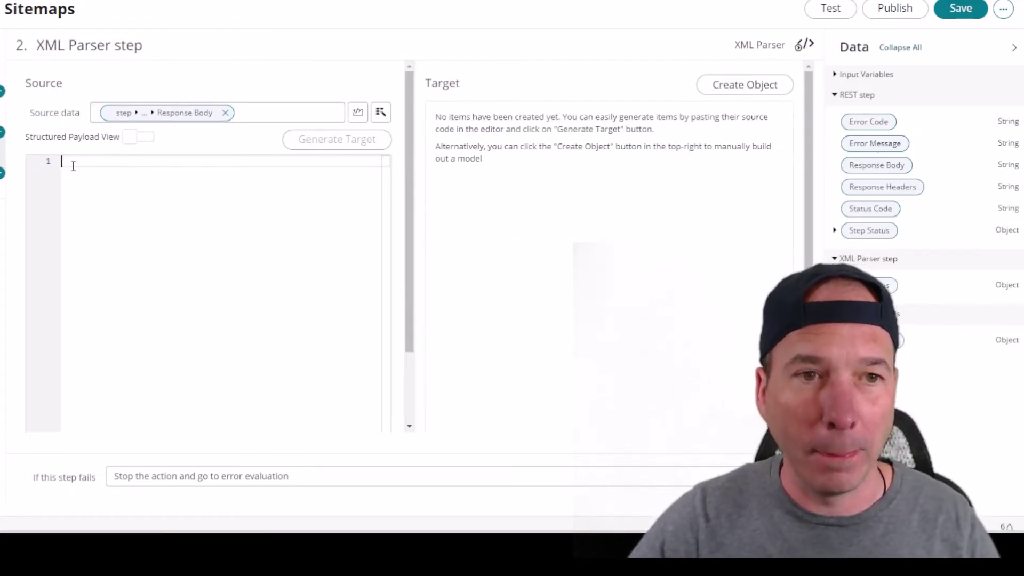
pyautogui.hotkey('ctrl', 'v')
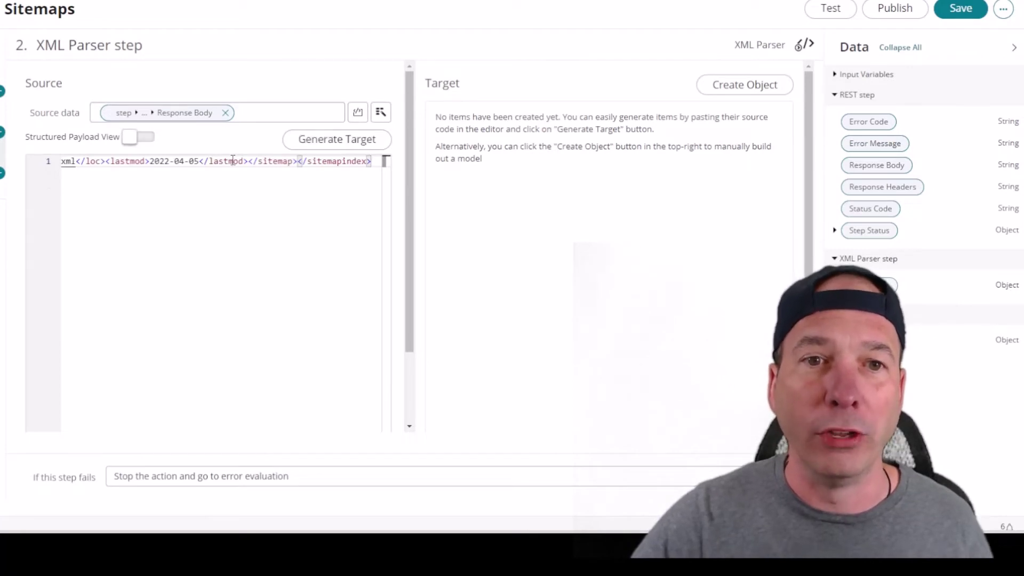
pyautogui.click(335, 141)
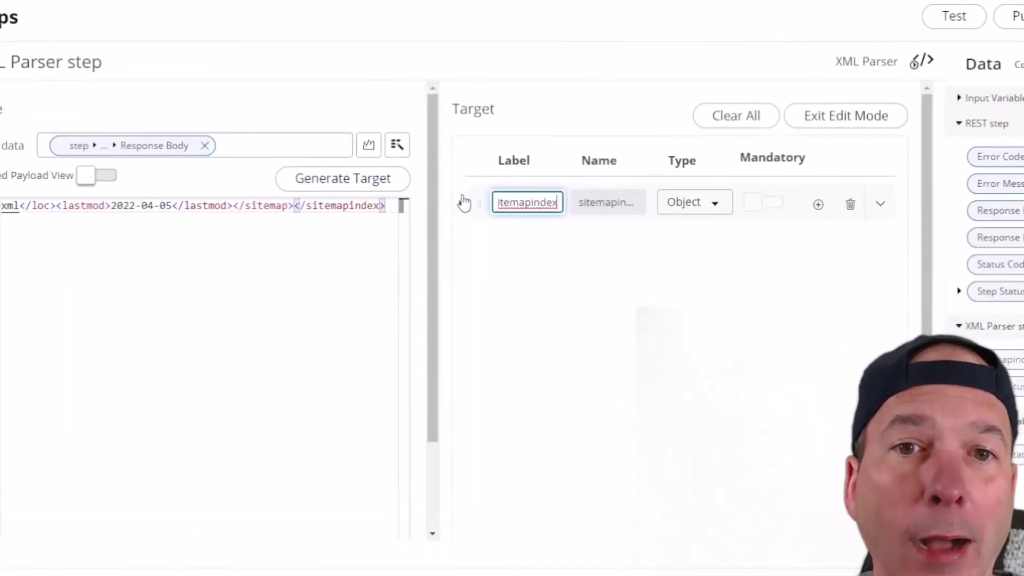
# Step: Expand sitemapindex down to the sitemap's loc and lastmod fields and finish editing the structure
pyautogui.click(431, 158)
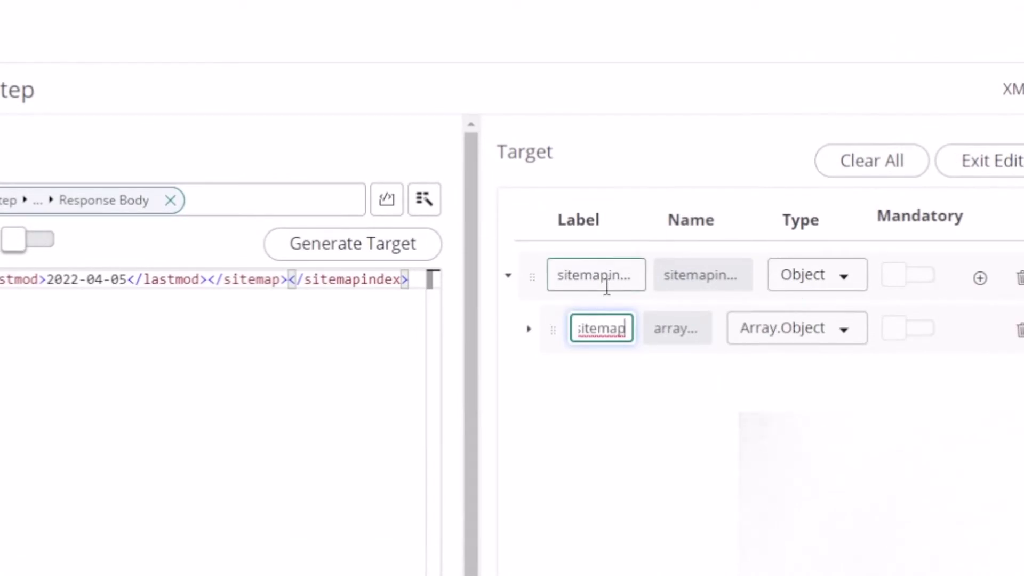
pyautogui.click(529, 329)
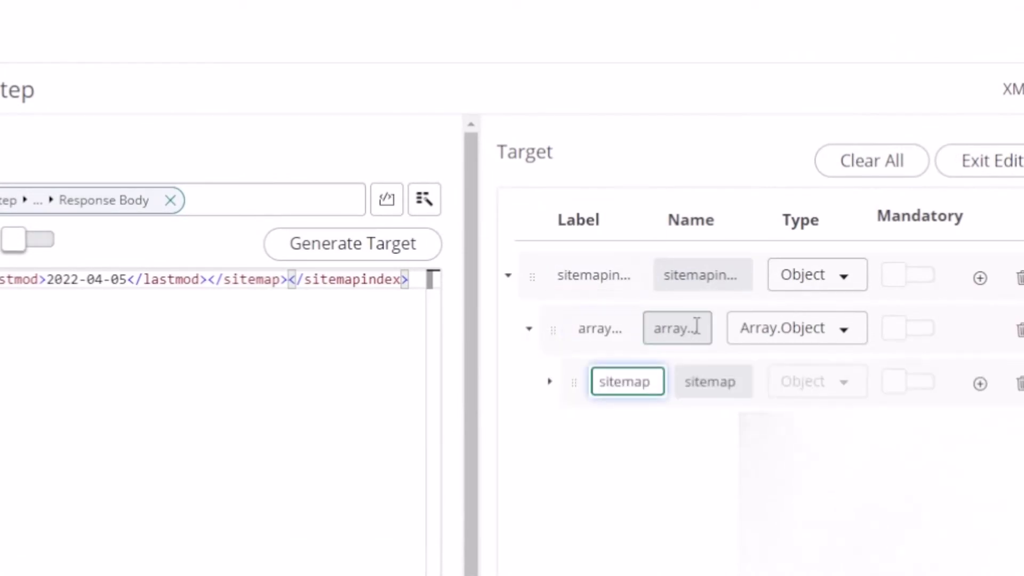
pyautogui.click(550, 382)
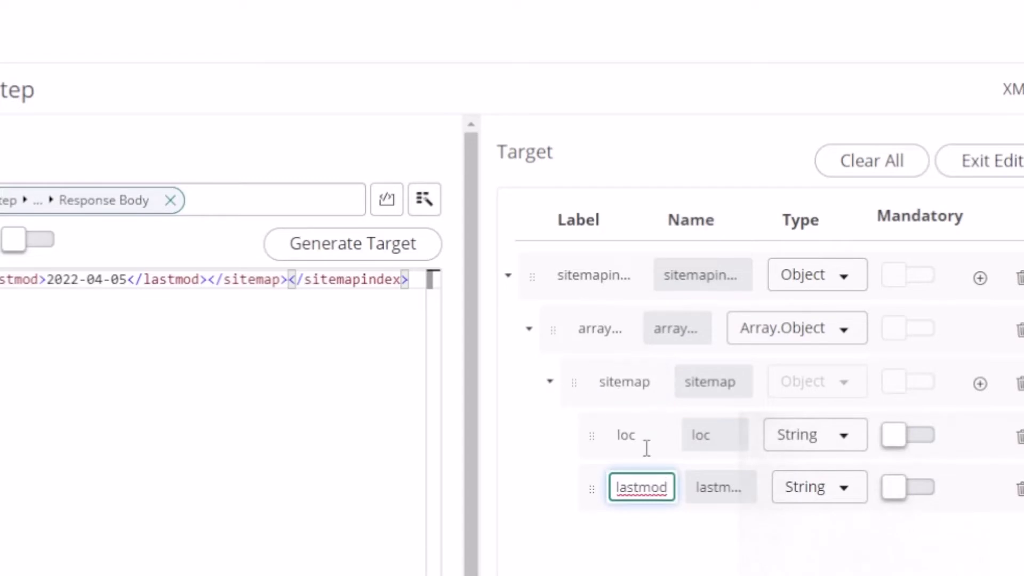
pyautogui.click(666, 566)
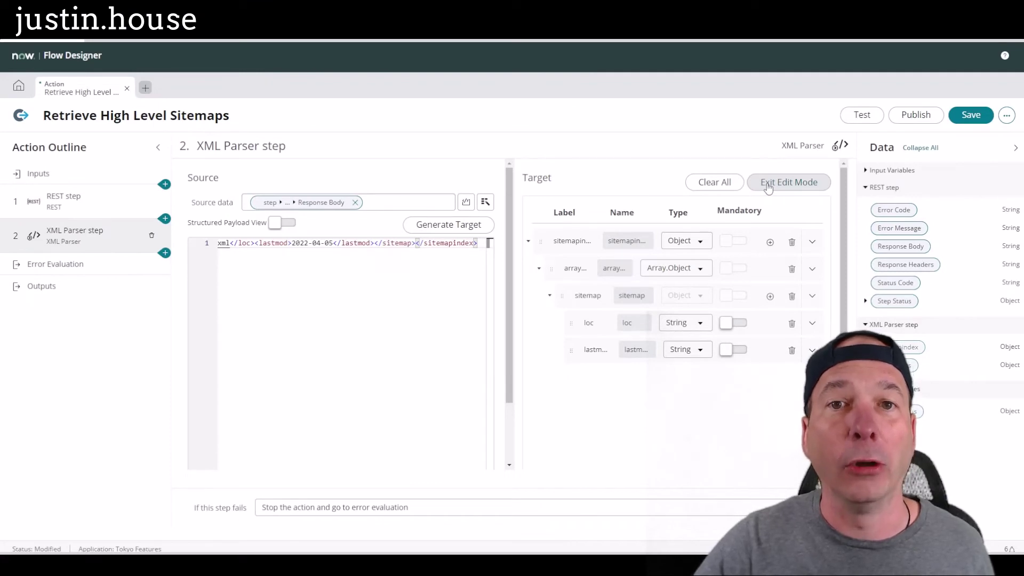
pyautogui.click(768, 184)
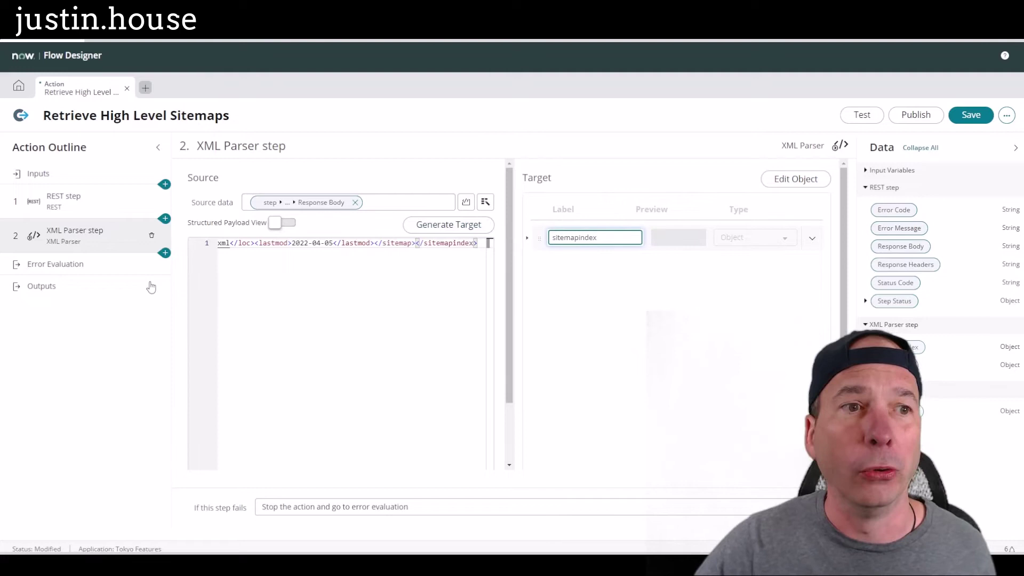
pyautogui.click(43, 287)
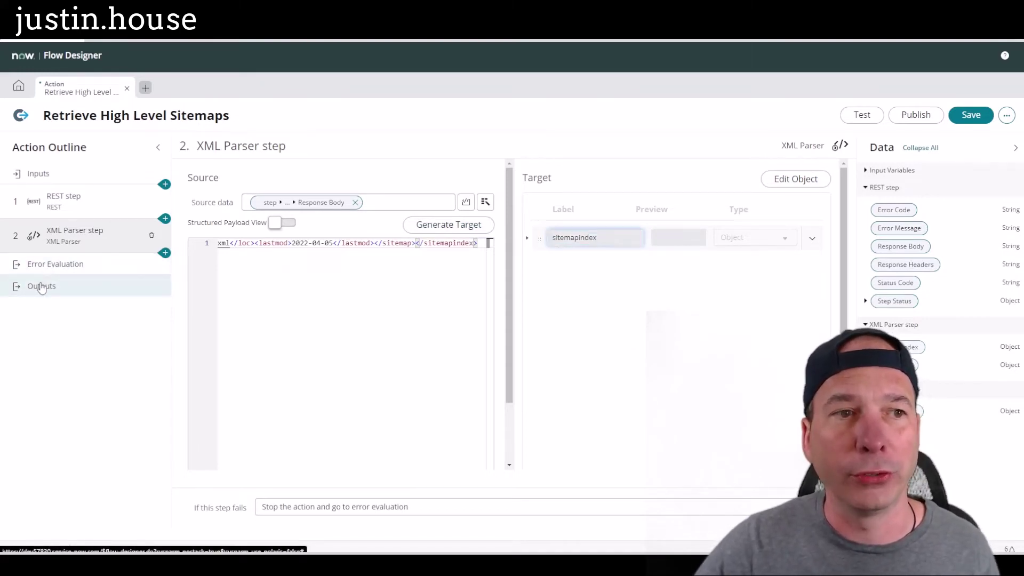
# Step: Create a new output with label and name docs_high_level_sitemaps
pyautogui.click(520, 202)
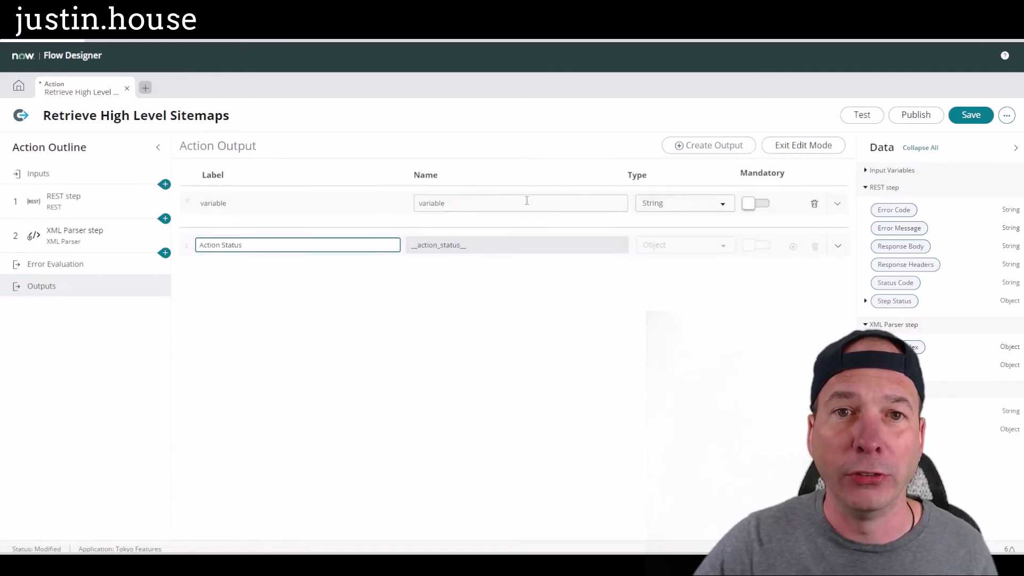
pyautogui.click(299, 206)
pyautogui.doubleClick(299, 205)
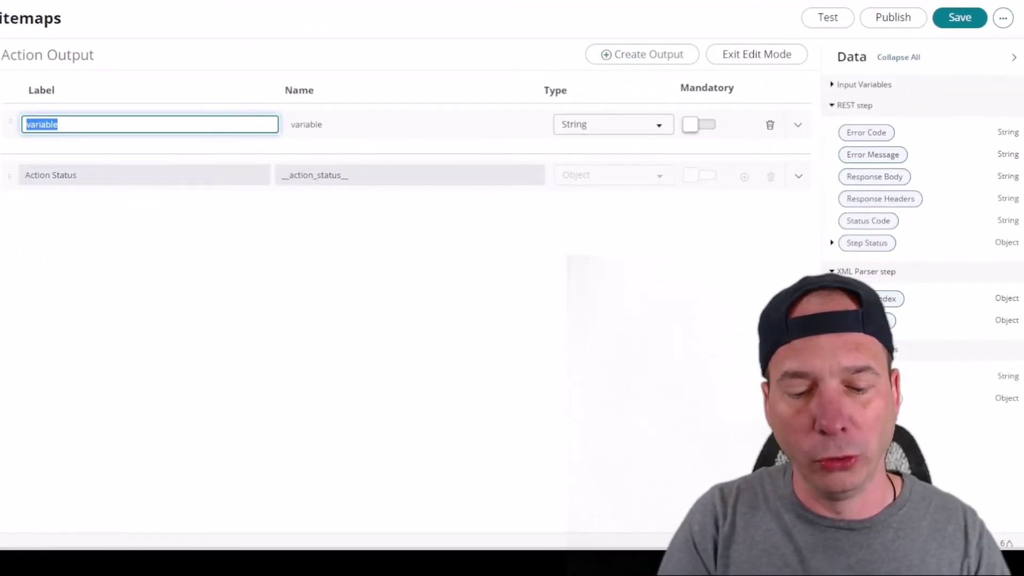
pyautogui.write('do')
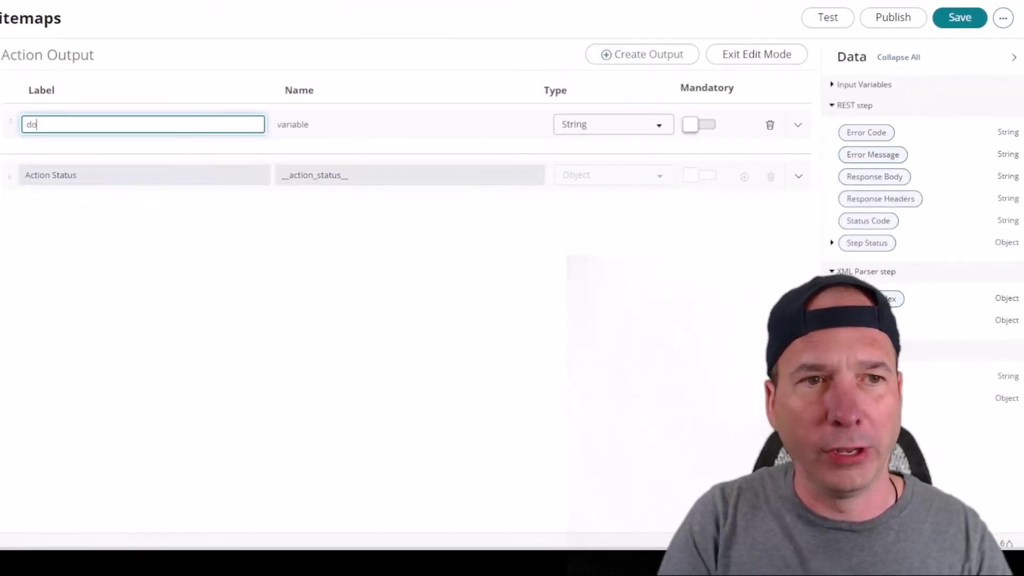
pyautogui.write('cs_high_')
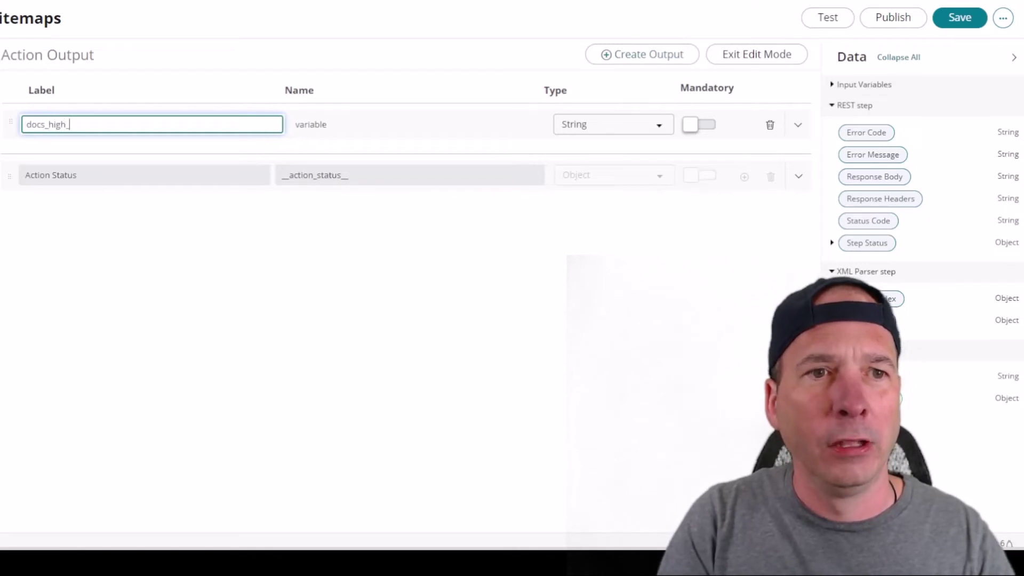
pyautogui.write('level_sitemap')
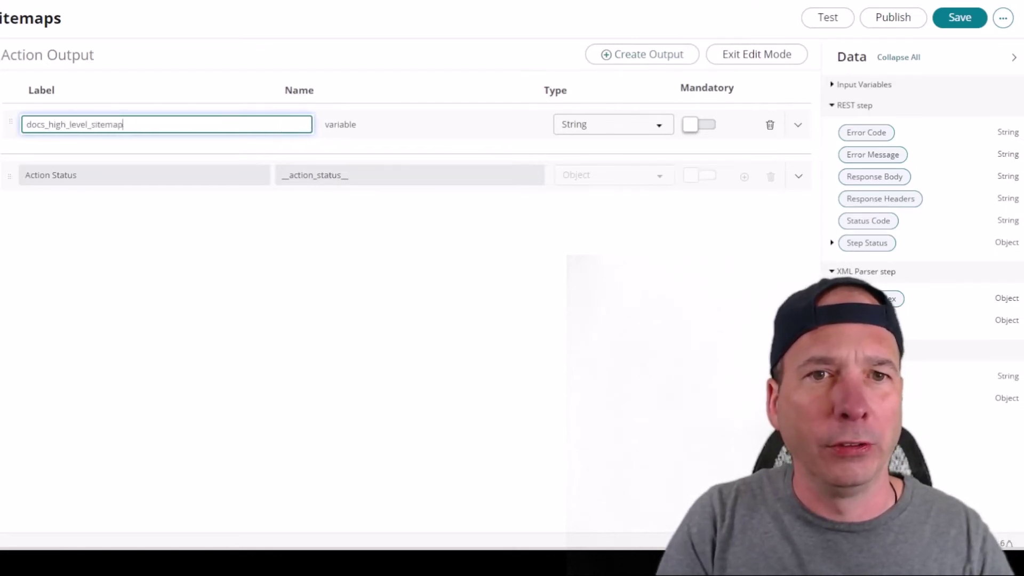
pyautogui.write('s')
pyautogui.press('Tab')
pyautogui.hotkey('shift', 'Tab')
pyautogui.hotkey('ctrl', 'c')
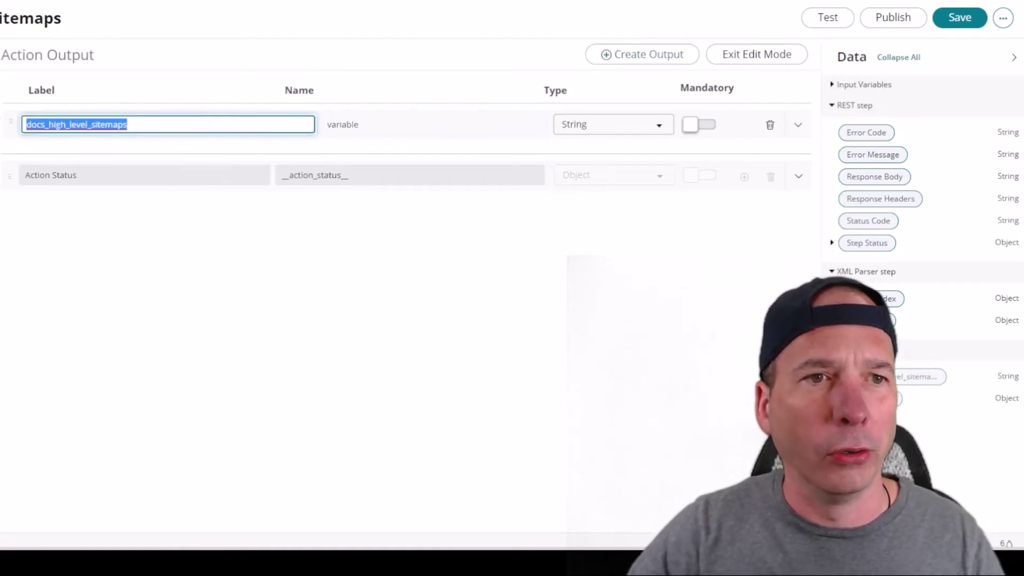
pyautogui.click(462, 124)
pyautogui.hotkey('ctrl', 'a')
pyautogui.hotkey('ctrl', 'v')
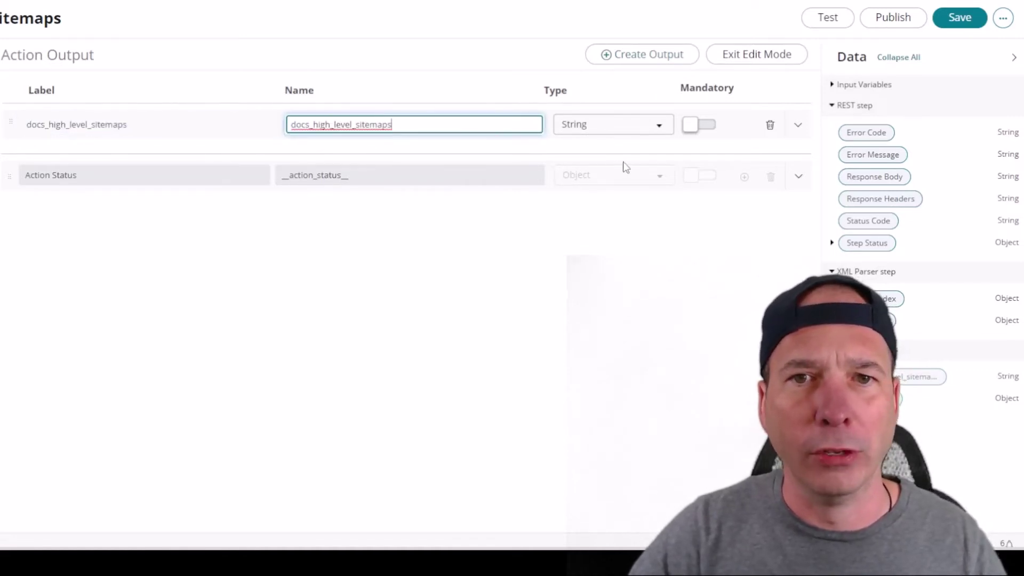
# Step: Set the docs_high_level_sitemaps output type to Array.Object and exit edit mode
pyautogui.click(629, 124)
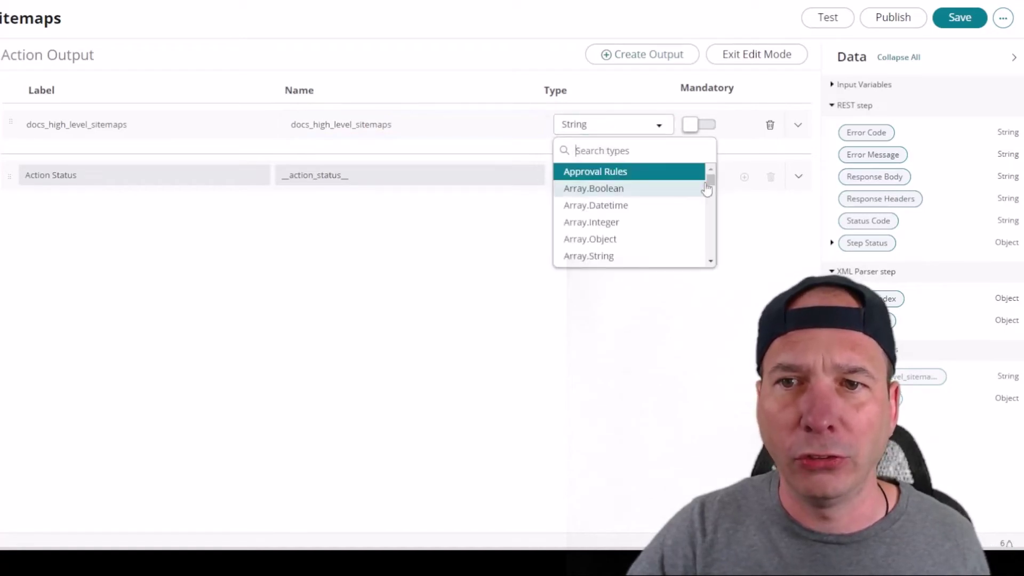
pyautogui.moveTo(712, 220); pyautogui.dragTo(715, 160)
pyautogui.scroll(-5, 667, 213)
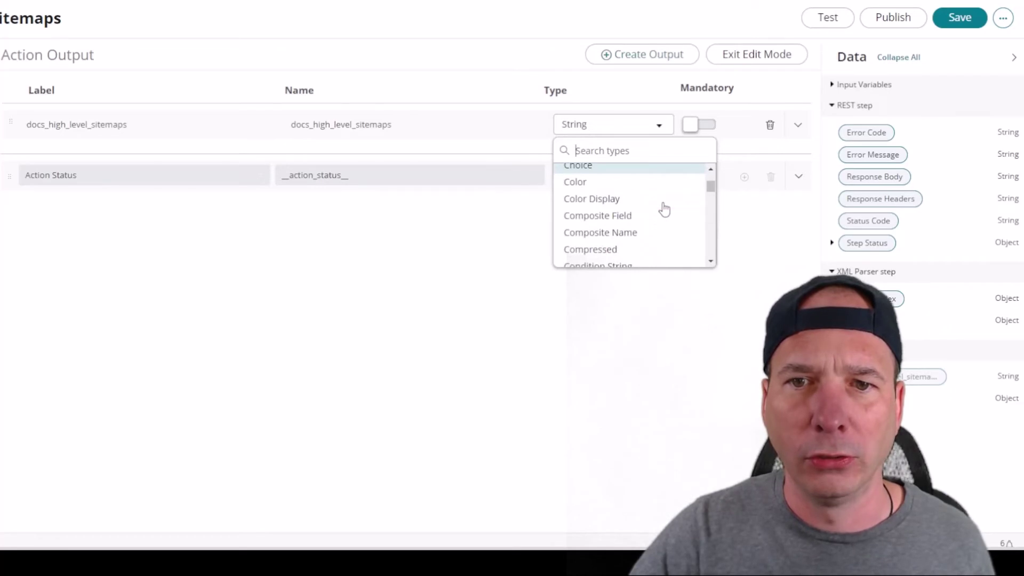
pyautogui.scroll(5, 664, 210)
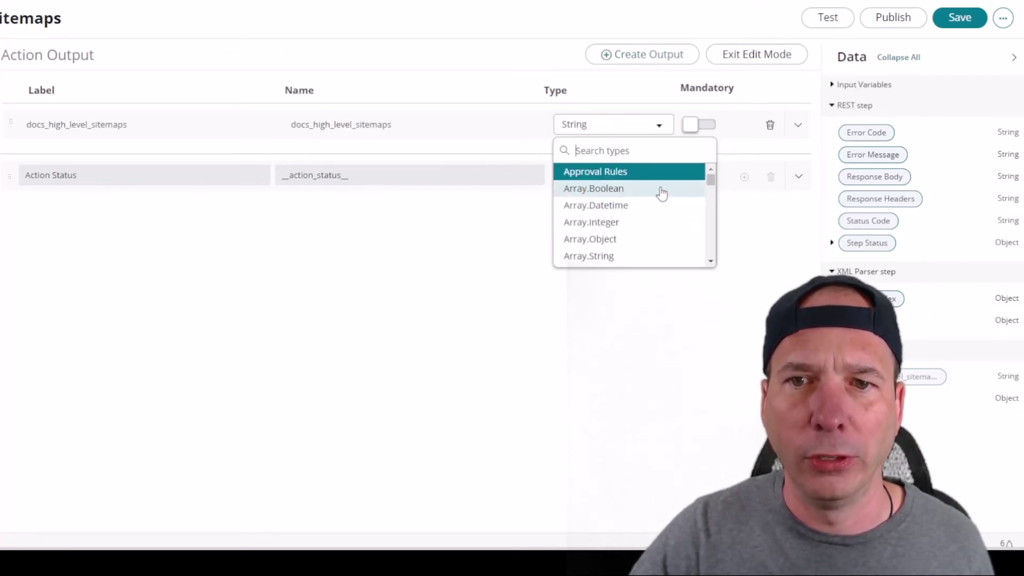
pyautogui.click(644, 244)
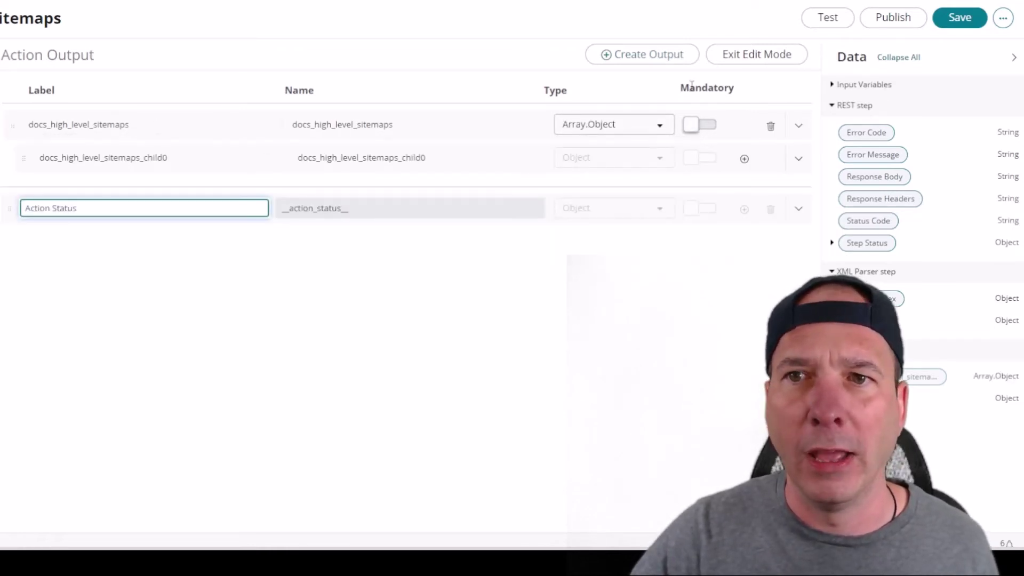
pyautogui.click(734, 57)
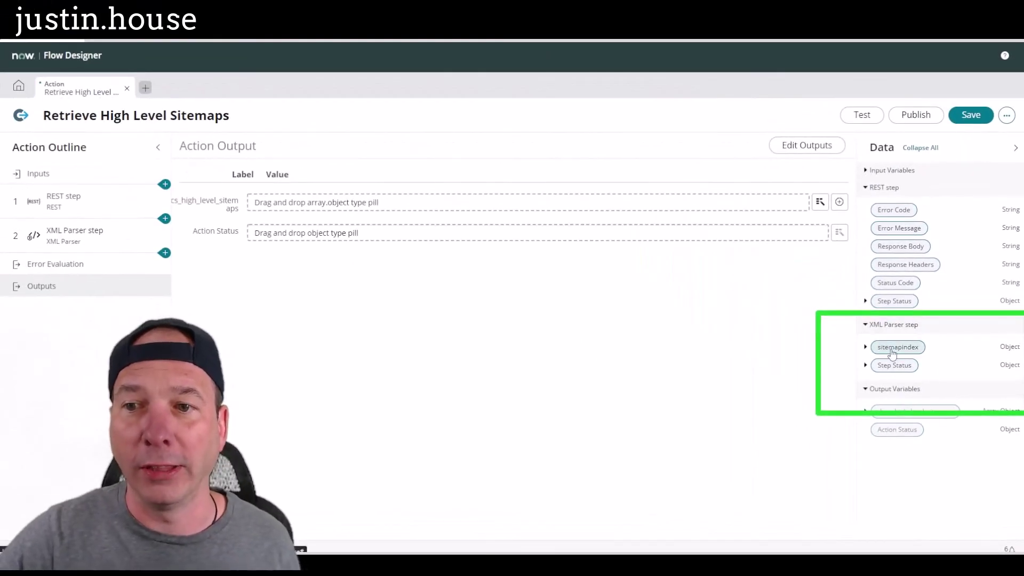
# Step: After the sitemapindex mapping is rejected, retype the docs_high_level_sitemaps output as Object
pyautogui.moveTo(893, 352); pyautogui.dragTo(531, 208)
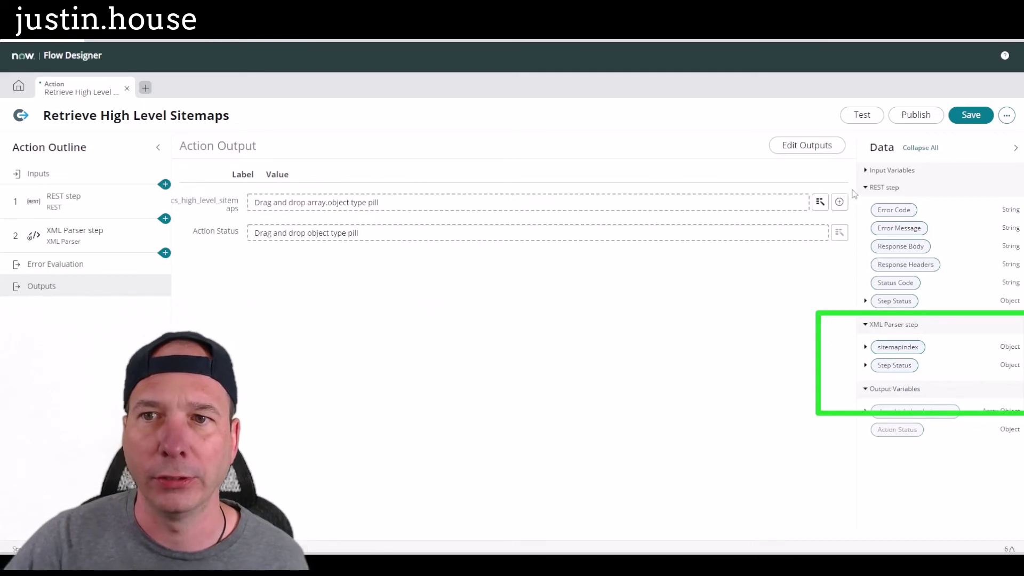
pyautogui.click(811, 155)
pyautogui.click(664, 210)
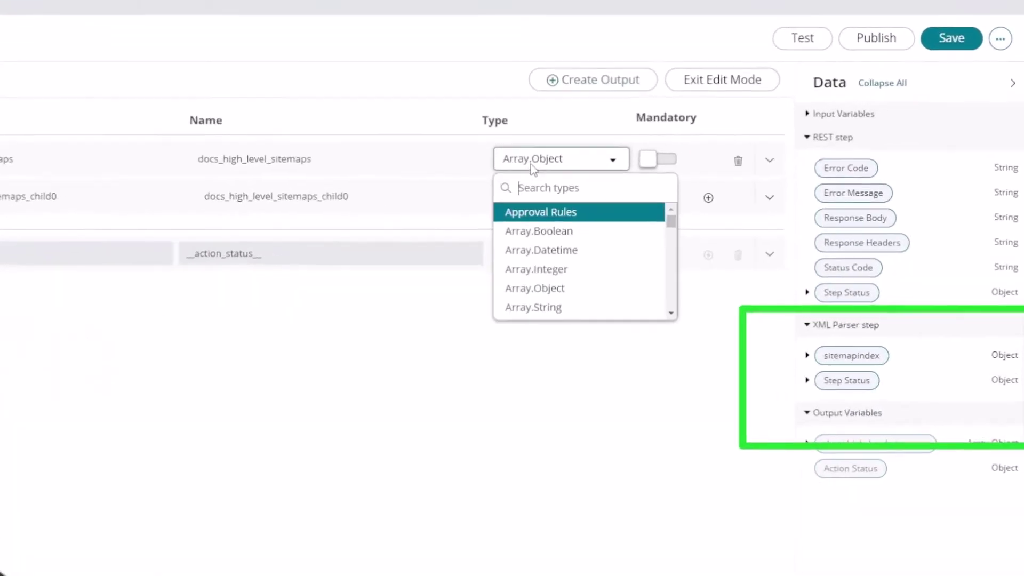
pyautogui.moveTo(671, 220); pyautogui.dragTo(616, 262)
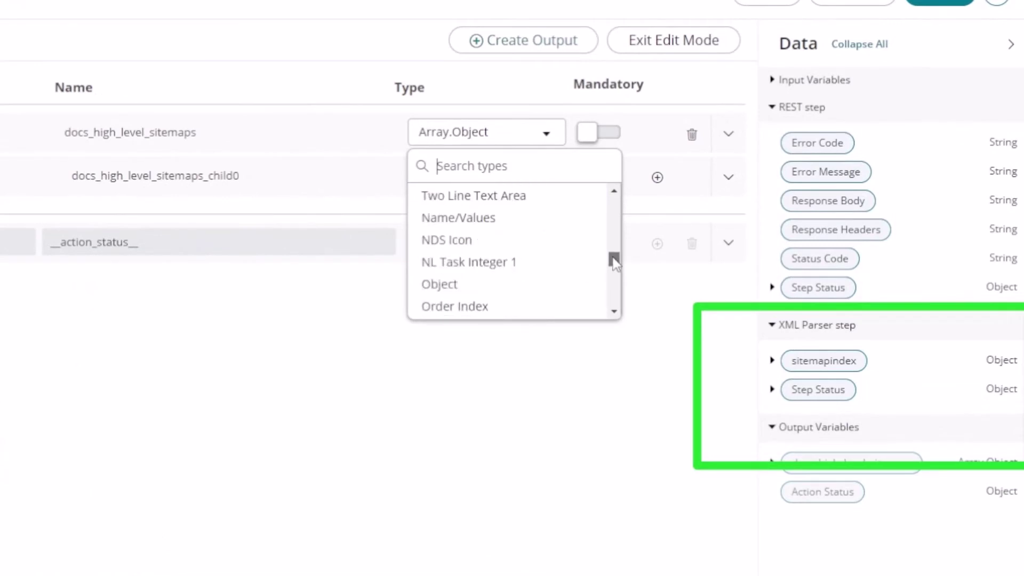
pyautogui.click(565, 290)
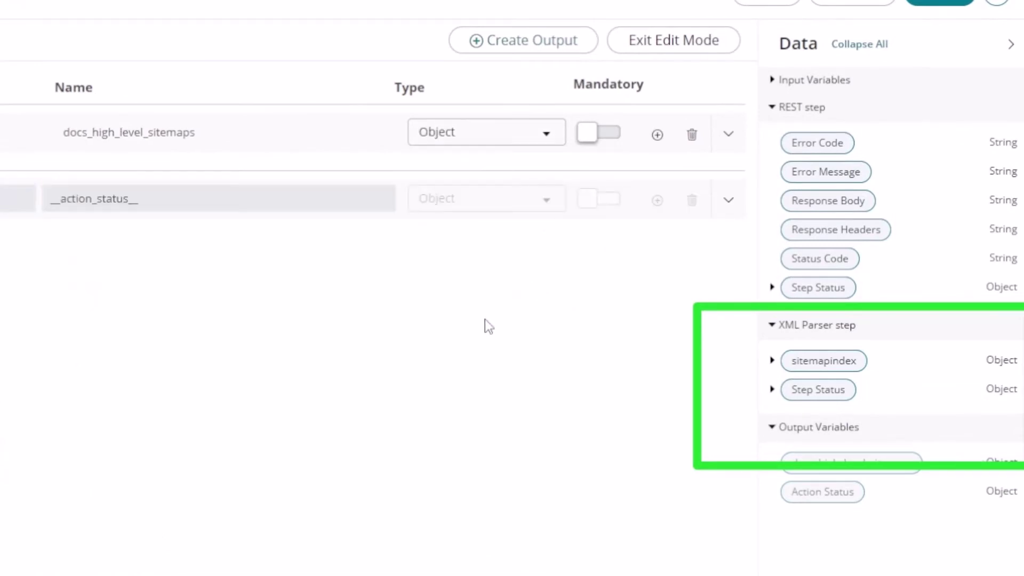
pyautogui.click(726, 49)
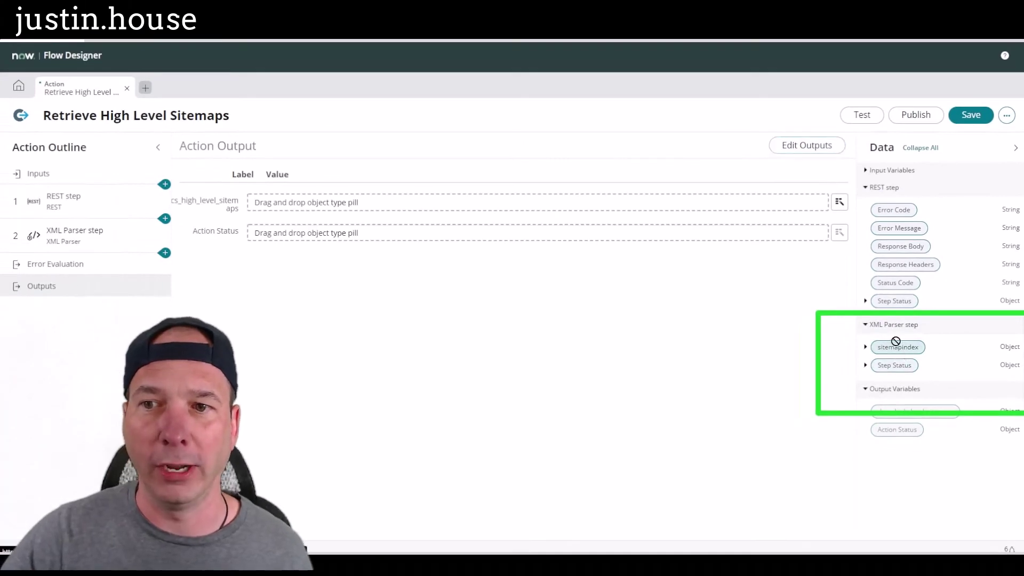
# Step: Drop the sitemapindex pill into the docs_high_level_sitemaps value and save the action
pyautogui.moveTo(896, 341); pyautogui.dragTo(642, 206)
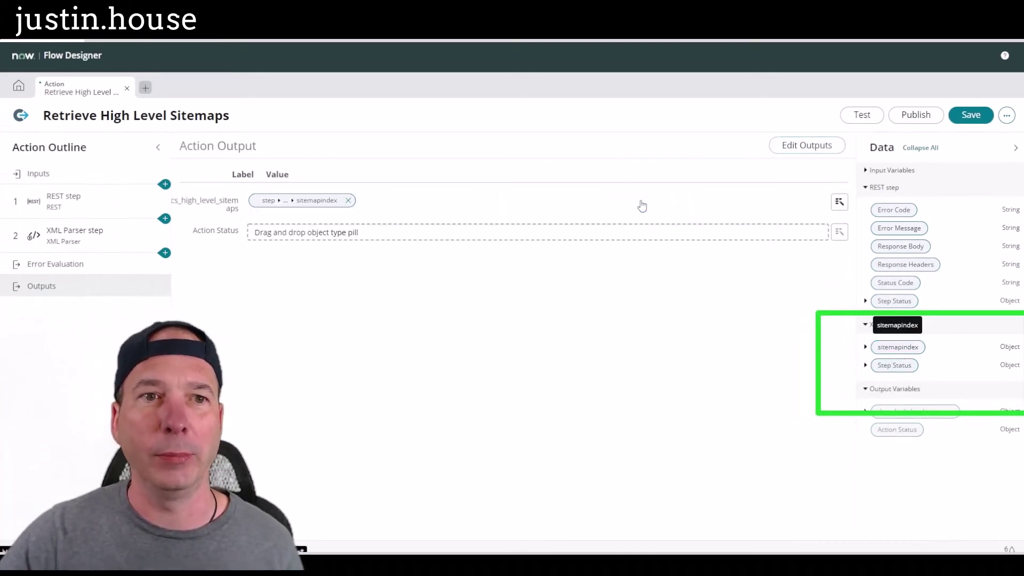
pyautogui.click(971, 116)
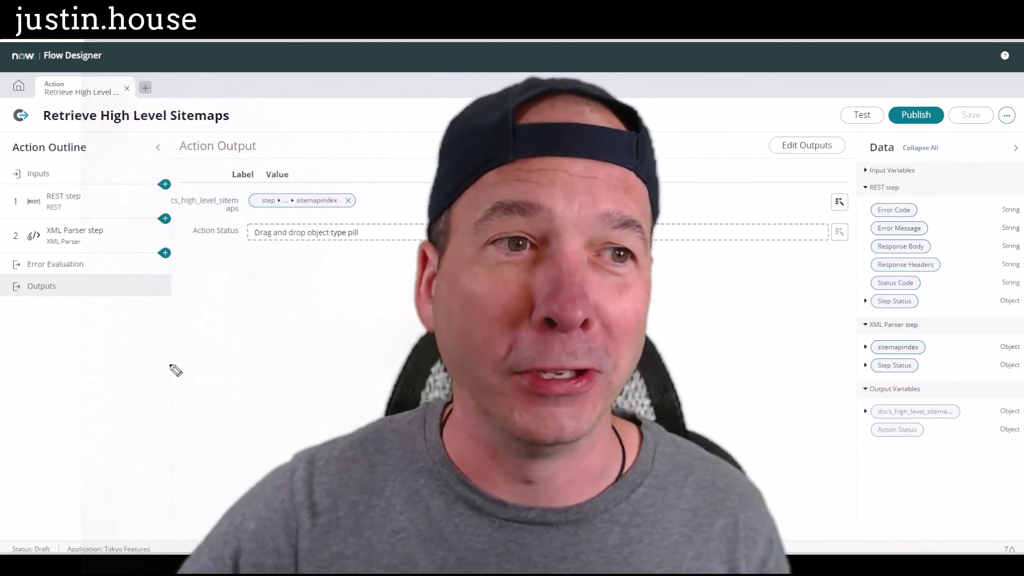
pyautogui.moveTo(176, 370)
pyautogui.mouseDown()
pyautogui.moveTo(111, 251)
pyautogui.moveTo(147, 255)
pyautogui.mouseUp()
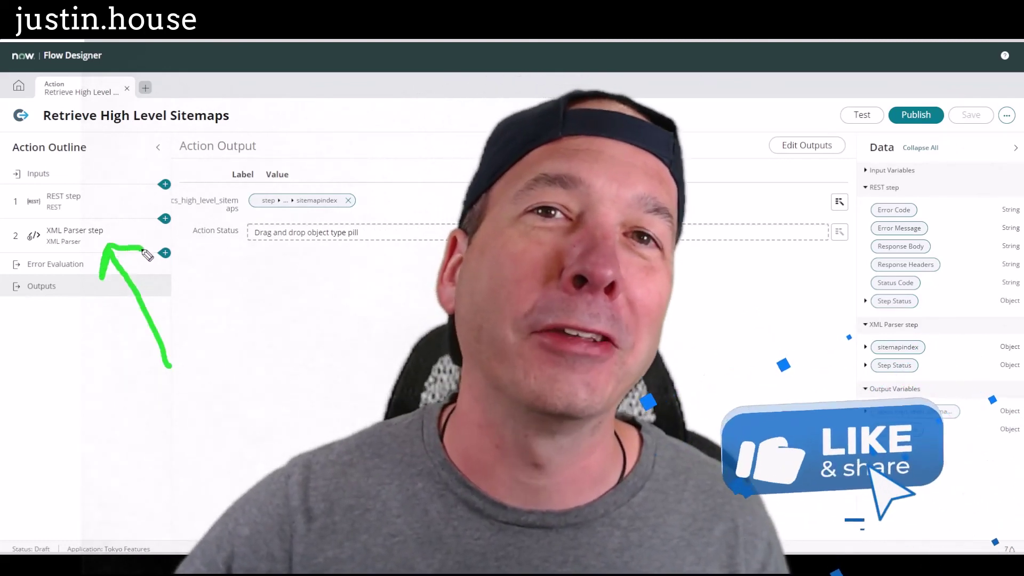